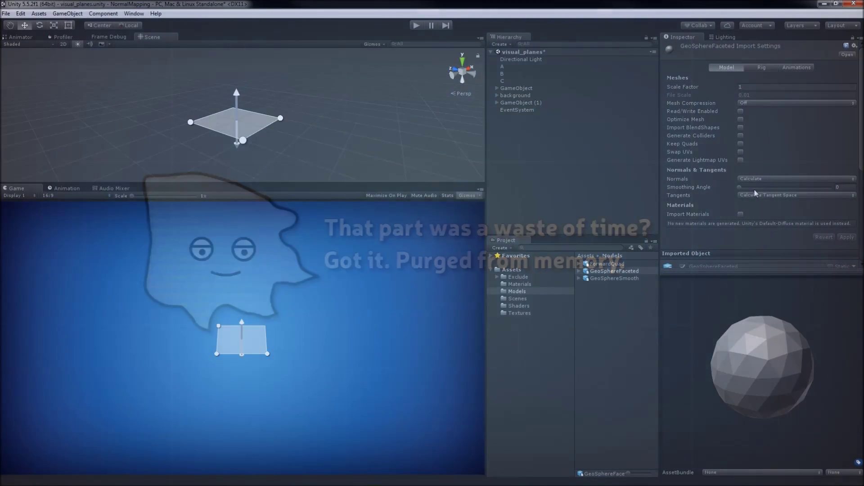
Keep normals calculated on import, then select both geospheres and orbit around them
{"action": "left_click", "coordinate": [755, 179]}
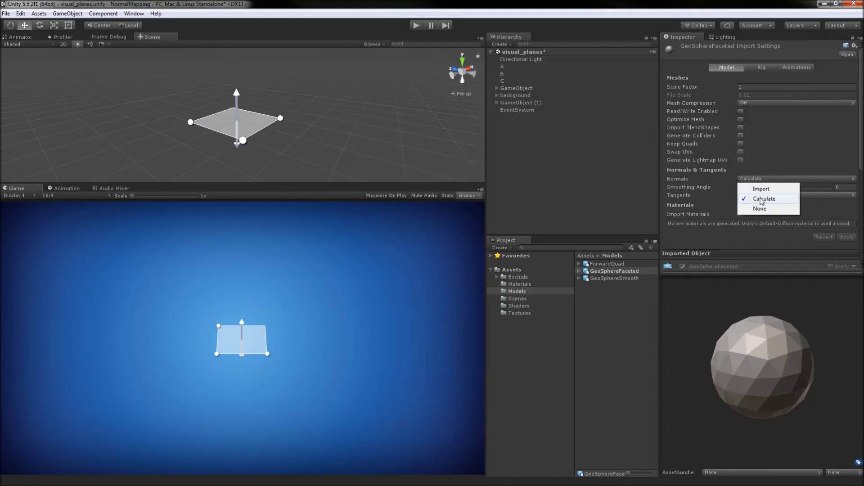
{"action": "left_click", "coordinate": [760, 198]}
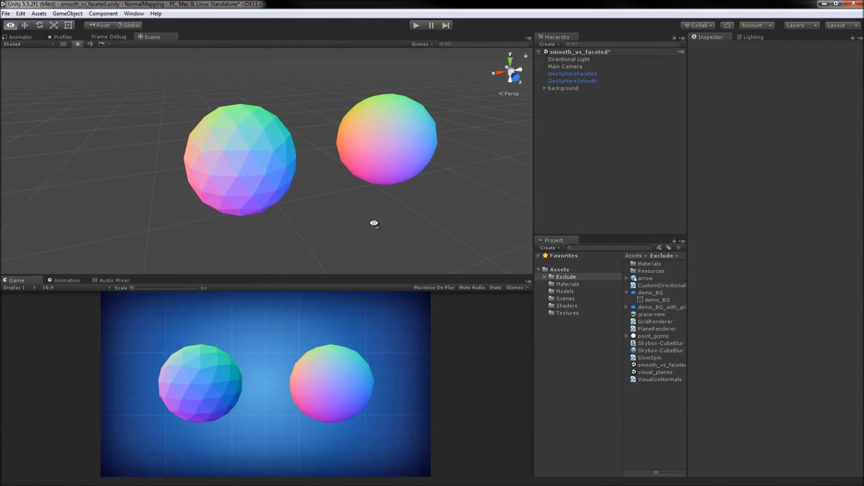
{"action": "left_click", "coordinate": [264, 178]}
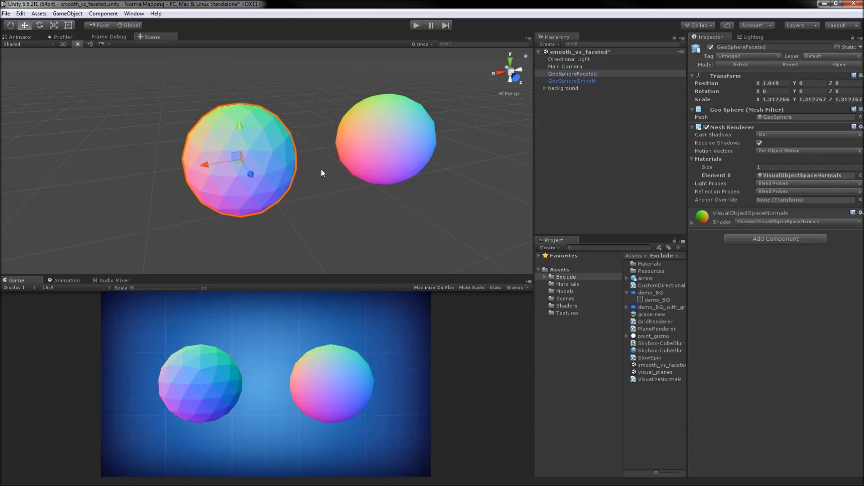
{"action": "left_click", "coordinate": [388, 158]}
{"action": "left_click_drag", "start_coordinate": [390, 154], "coordinate": [327, 160]}
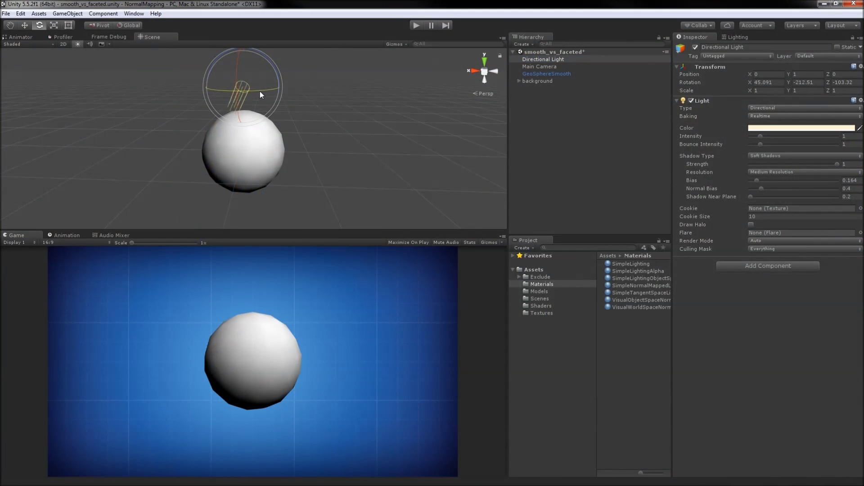
Rotate the directional light and GeoSphereSmooth until the sphere turns dark, then reselect the sphere
{"action": "mouse_move", "coordinate": [260, 91]}
{"action": "left_mouse_down"}
{"action": "mouse_move", "coordinate": [148, 99]}
{"action": "mouse_move", "coordinate": [240, 135]}
{"action": "left_mouse_up"}
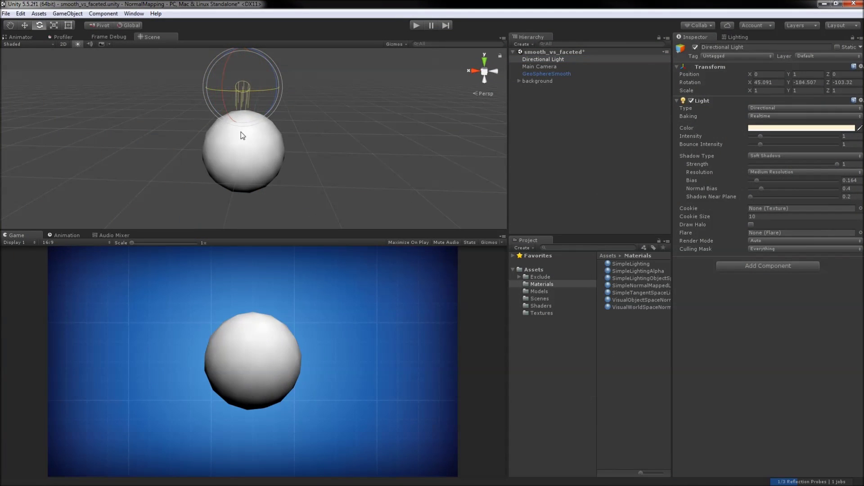
{"action": "left_click", "coordinate": [268, 181]}
{"action": "left_click_drag", "start_coordinate": [265, 149], "coordinate": [240, 237]}
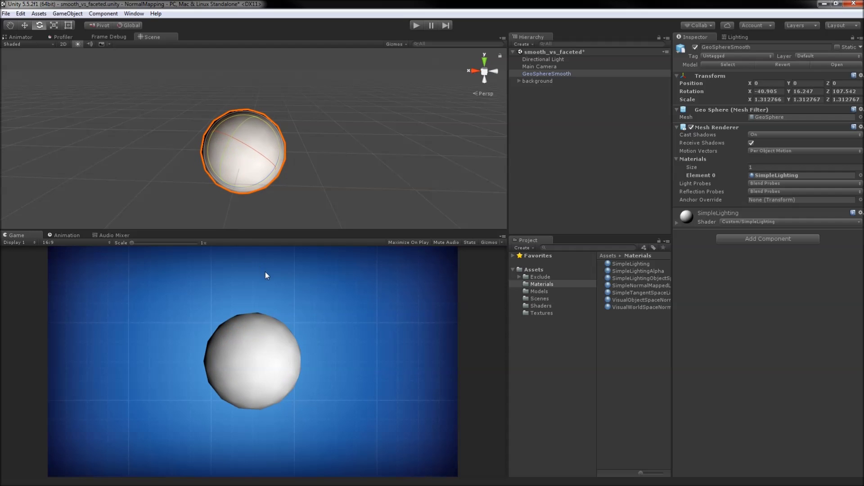
{"action": "mouse_move", "coordinate": [266, 273]}
{"action": "left_mouse_down"}
{"action": "mouse_move", "coordinate": [175, 174]}
{"action": "mouse_move", "coordinate": [272, 157]}
{"action": "mouse_move", "coordinate": [274, 130]}
{"action": "mouse_move", "coordinate": [210, 113]}
{"action": "left_mouse_up"}
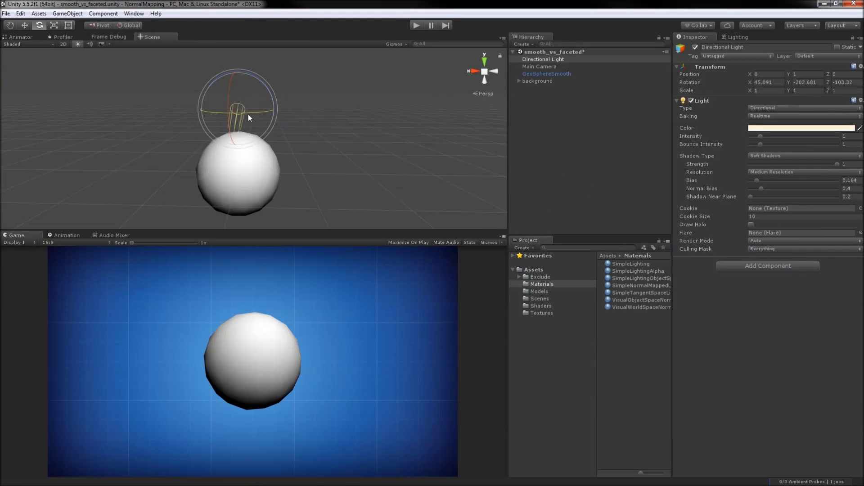
{"action": "left_click_drag", "start_coordinate": [247, 114], "coordinate": [126, 126]}
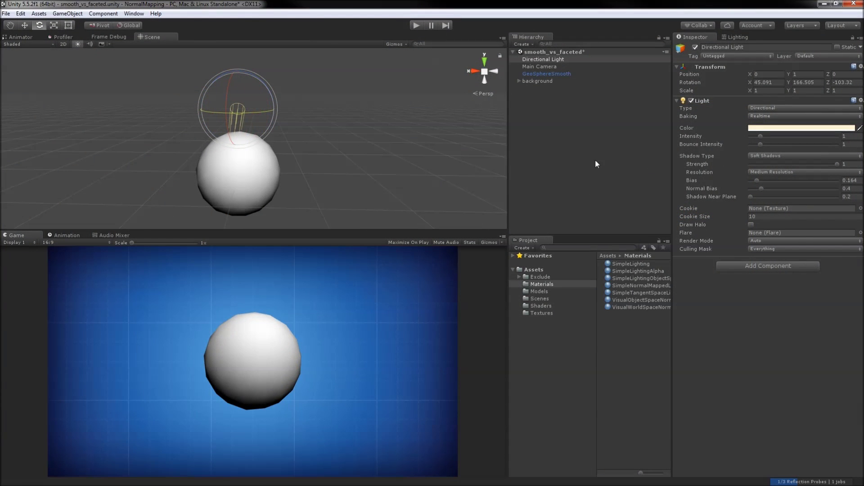
{"action": "left_click", "coordinate": [236, 178]}
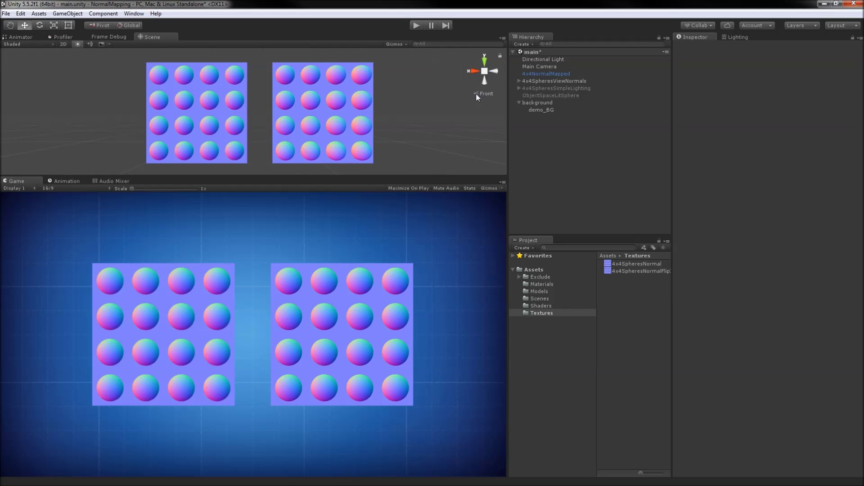
Orbit from the Front view into a perspective view of both sphere-pattern quads
{"action": "left_click_drag", "start_coordinate": [389, 112], "coordinate": [459, 104]}
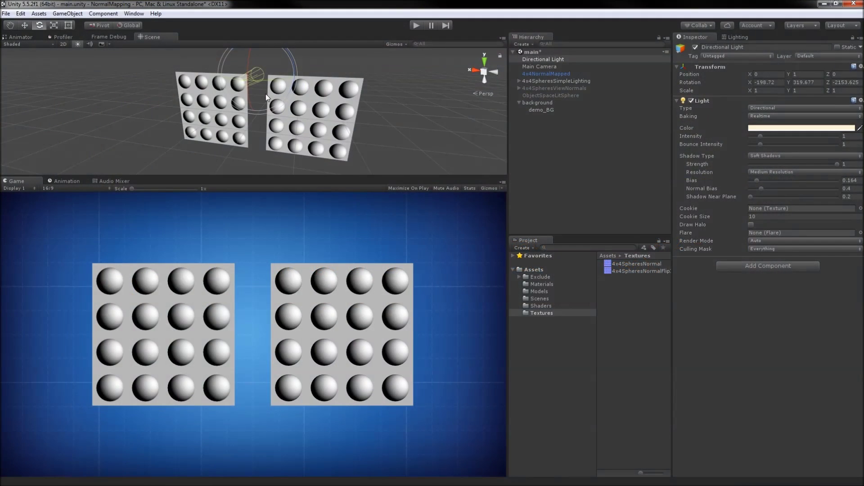
Swing the directional light, then toggle and apply sRGB on the 4x4SpheresNormal texture
{"action": "mouse_move", "coordinate": [265, 94]}
{"action": "left_mouse_down"}
{"action": "mouse_move", "coordinate": [231, 95]}
{"action": "mouse_move", "coordinate": [272, 108]}
{"action": "mouse_move", "coordinate": [256, 136]}
{"action": "left_mouse_up"}
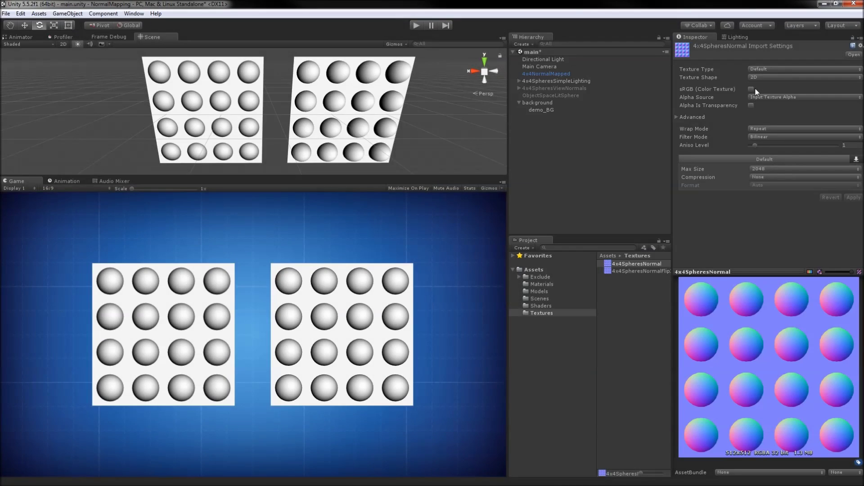
{"action": "left_click", "coordinate": [751, 89]}
{"action": "left_click", "coordinate": [860, 198]}
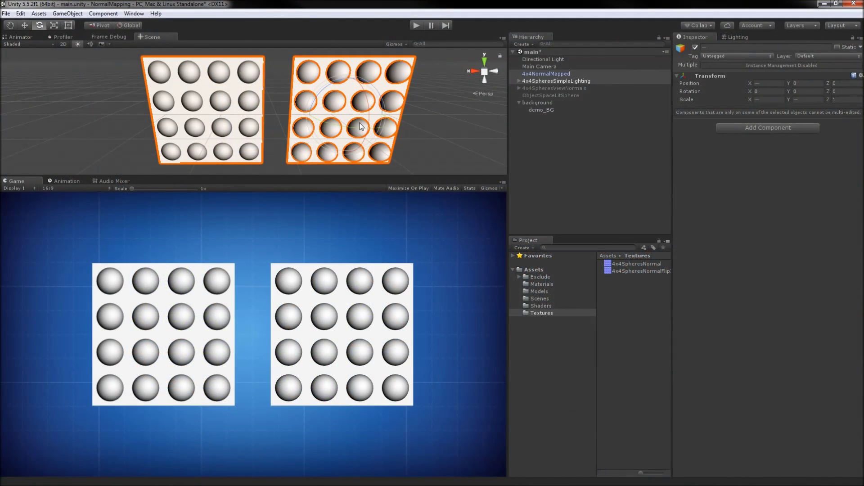
Rotate both sphere-grid quads together with the Rotate gizmo to a steeper angle
{"action": "mouse_move", "coordinate": [360, 126]}
{"action": "left_mouse_down"}
{"action": "mouse_move", "coordinate": [365, 95]}
{"action": "mouse_move", "coordinate": [336, 107]}
{"action": "mouse_move", "coordinate": [388, 124]}
{"action": "mouse_move", "coordinate": [321, 130]}
{"action": "left_mouse_up"}
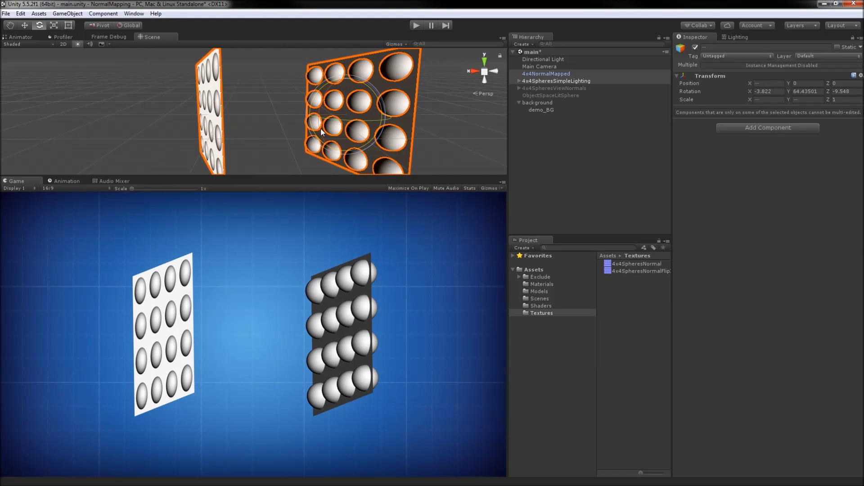
{"action": "mouse_move", "coordinate": [323, 131]}
{"action": "left_mouse_down"}
{"action": "mouse_move", "coordinate": [400, 118]}
{"action": "mouse_move", "coordinate": [365, 129]}
{"action": "left_mouse_up"}
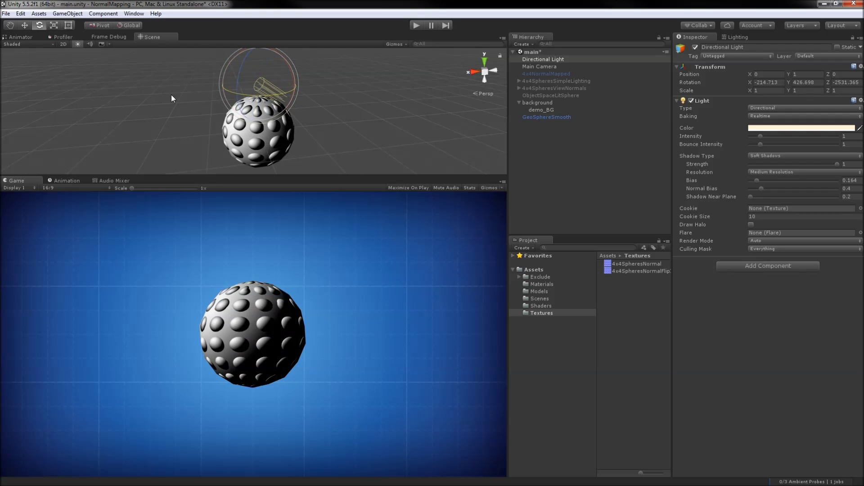
Select GeoSphereSmooth to show its SimpleNormalMappedLighting material
{"action": "left_click", "coordinate": [257, 118]}
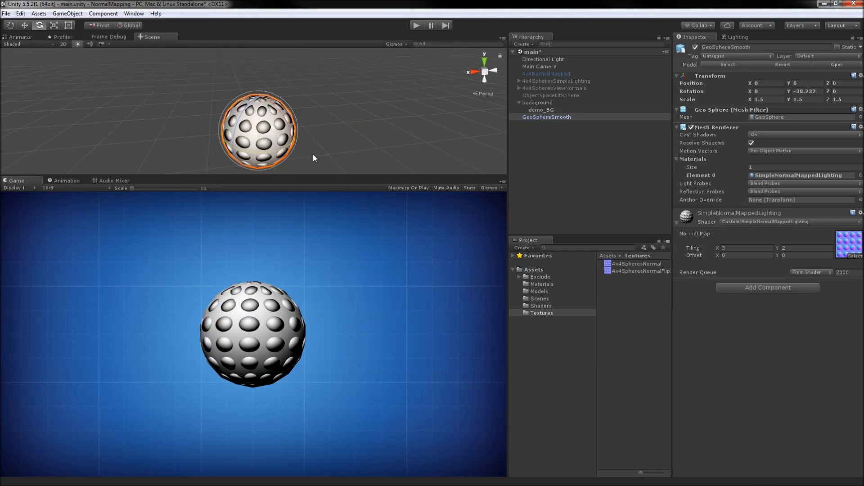